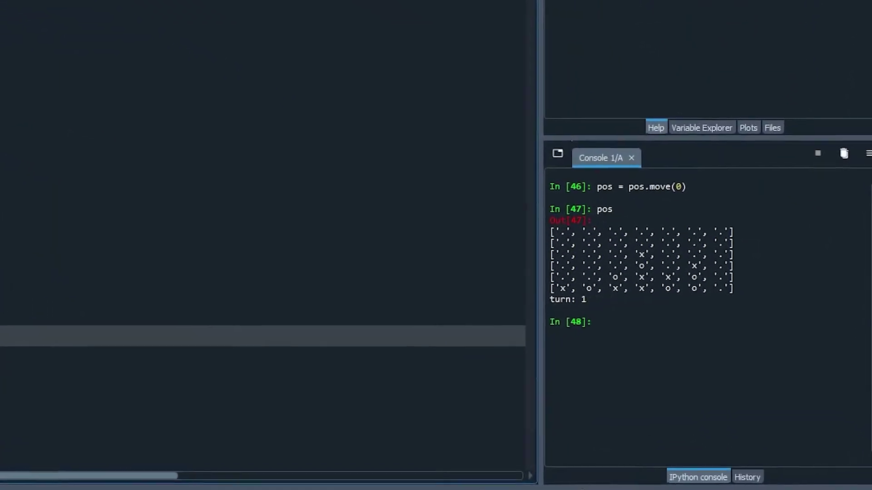
# Evaluate pos.board in the Spyder console to print the board as a numeric grid
pyautogui.moveTo(715, 268); pyautogui.dragTo(349, 118)
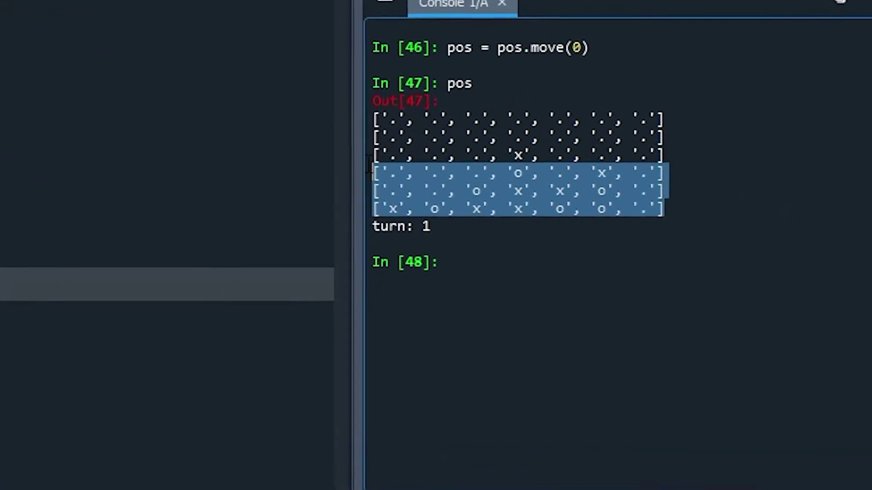
pyautogui.click(546, 176)
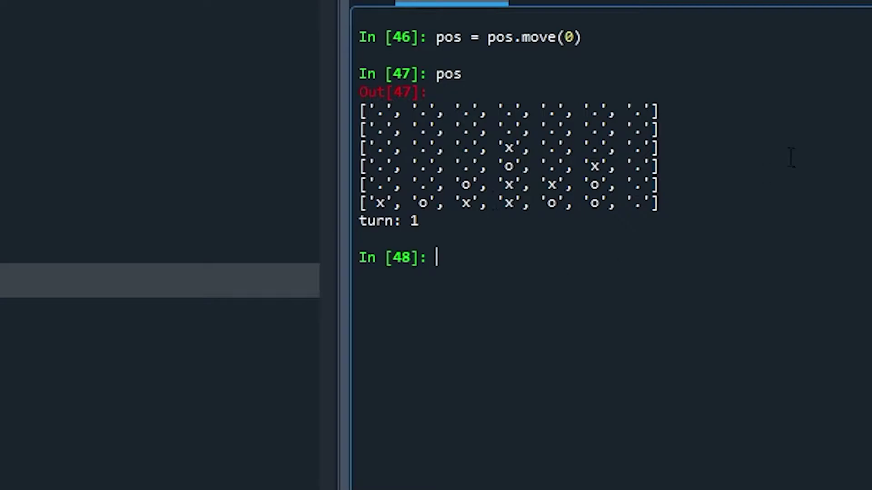
pyautogui.write('pos.board')
pyautogui.press('Return')
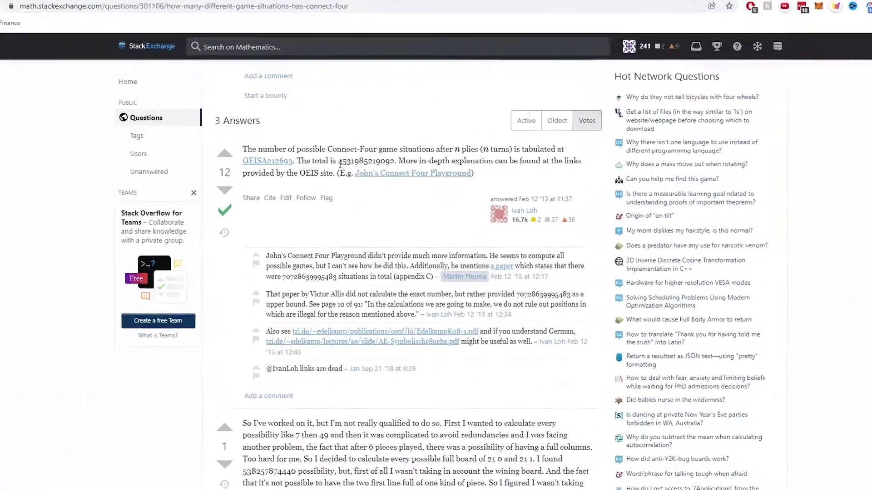
pyautogui.moveTo(339, 158); pyautogui.dragTo(381, 156)
pyautogui.click(381, 156)
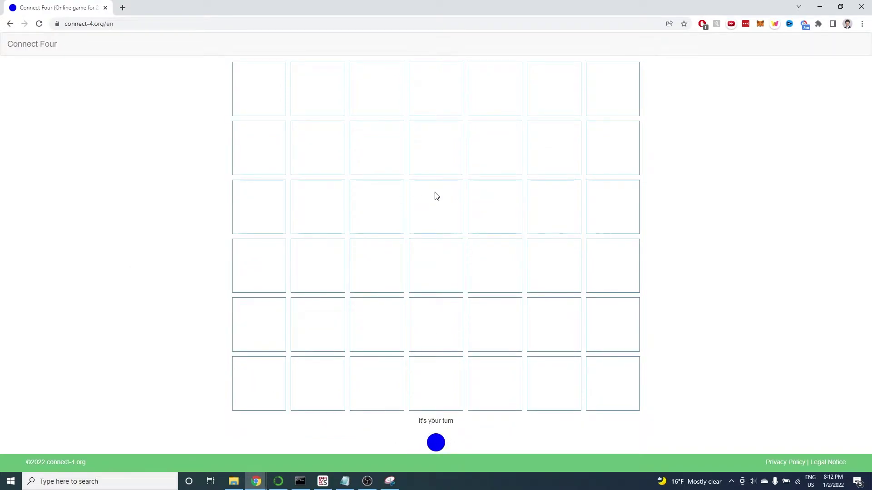
# Drop blue discs in the middle and third columns, then stack three in the leftmost column
pyautogui.click(440, 107)
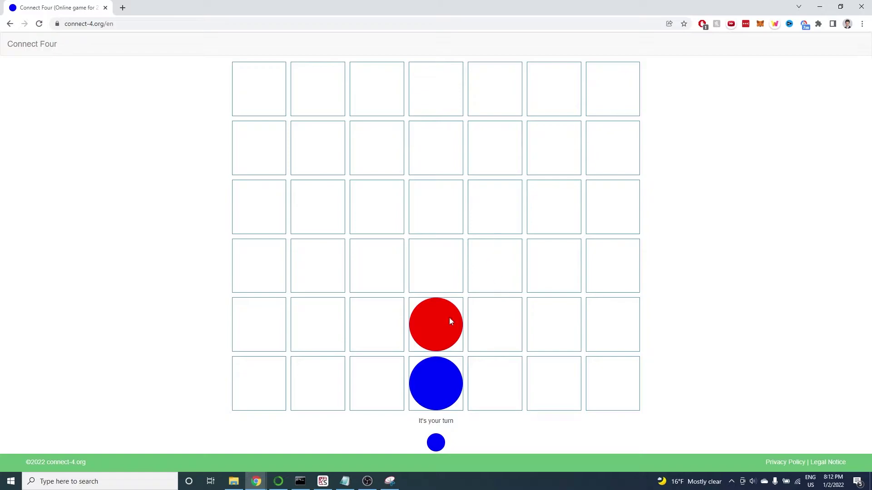
pyautogui.click(373, 89)
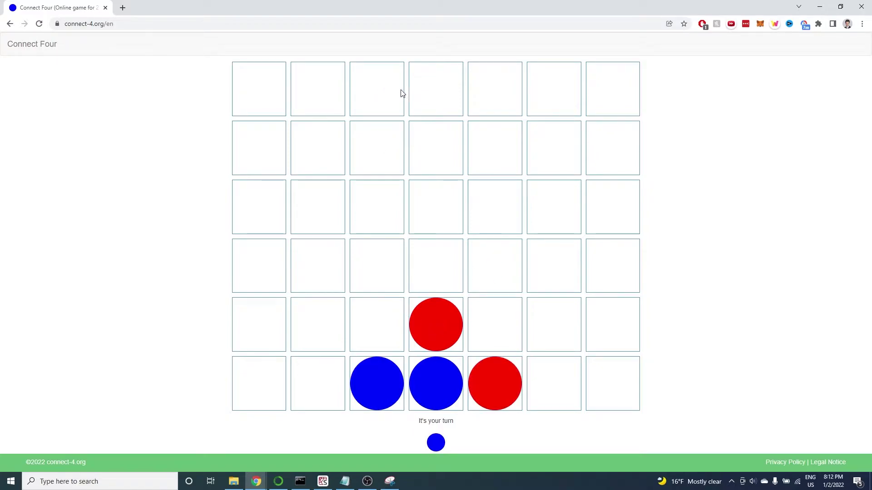
pyautogui.click(428, 78)
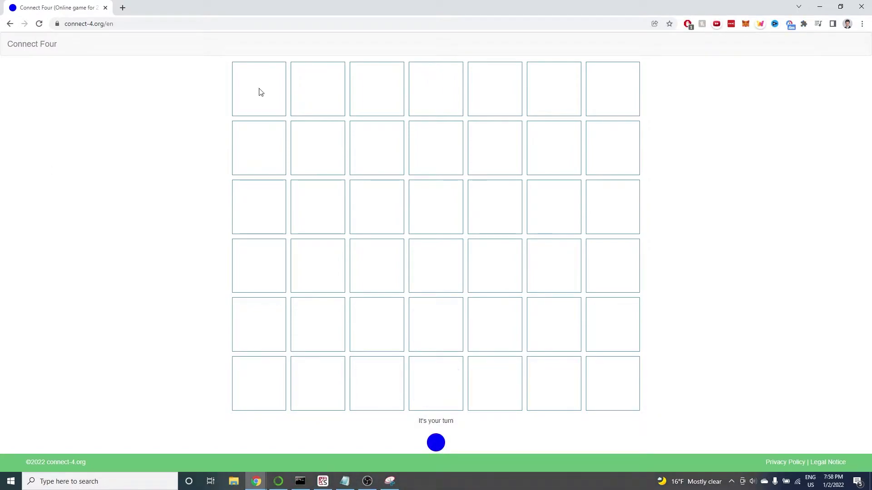
pyautogui.click(259, 92)
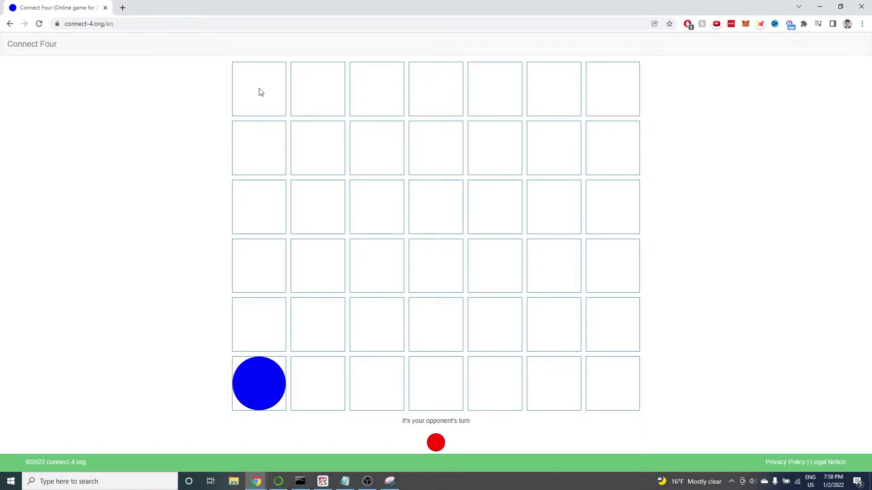
pyautogui.click(259, 92)
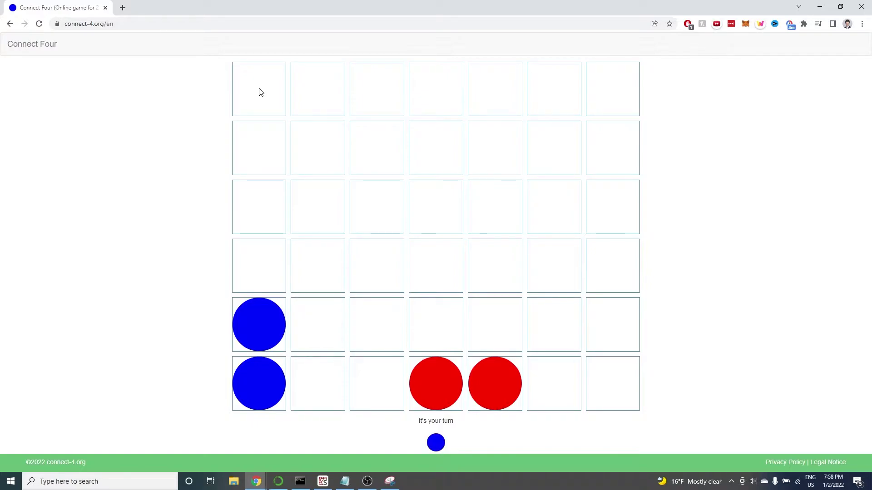
pyautogui.click(258, 92)
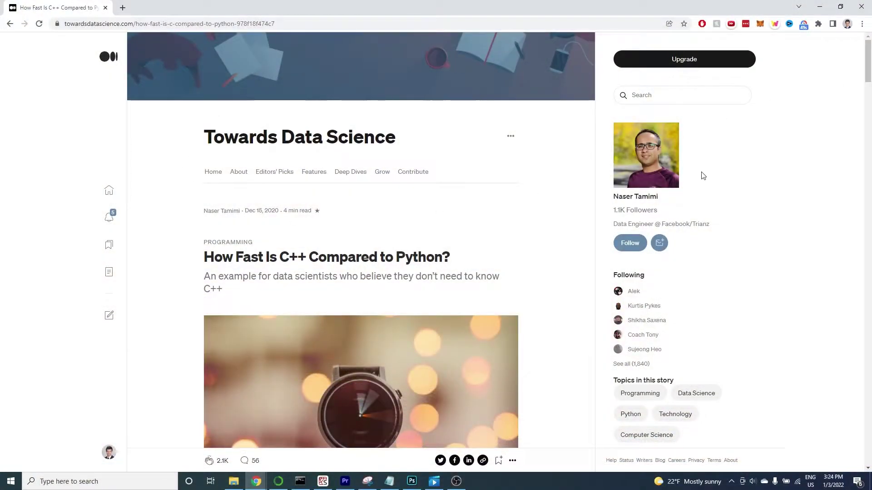
pyautogui.moveTo(868, 127); pyautogui.dragTo(866, 337)
# Enlarge the Table 1 speed-comparison image in the C++ versus Python article
pyautogui.click(480, 114)
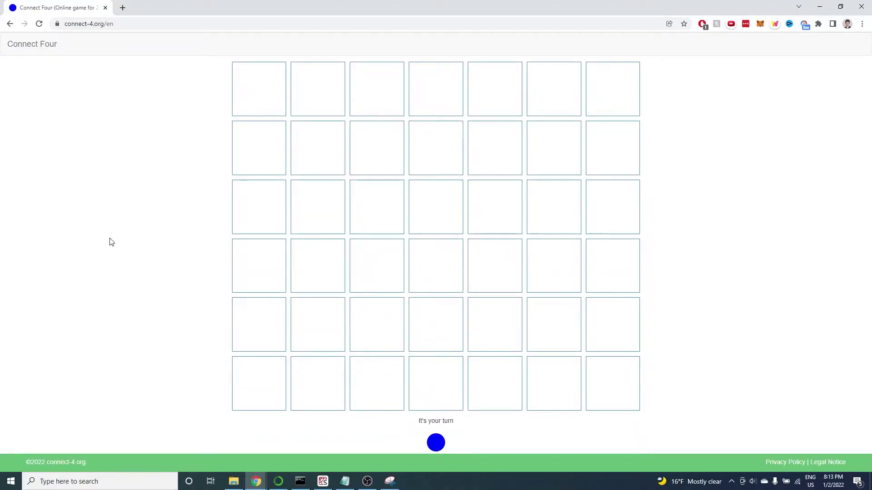
# Drop blue discs into columns 4, 3 and 5
pyautogui.click(439, 91)
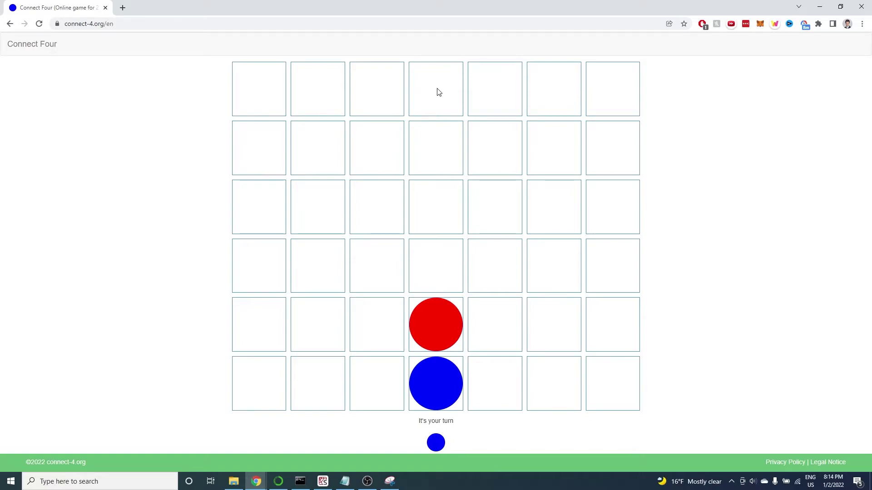
pyautogui.click(380, 90)
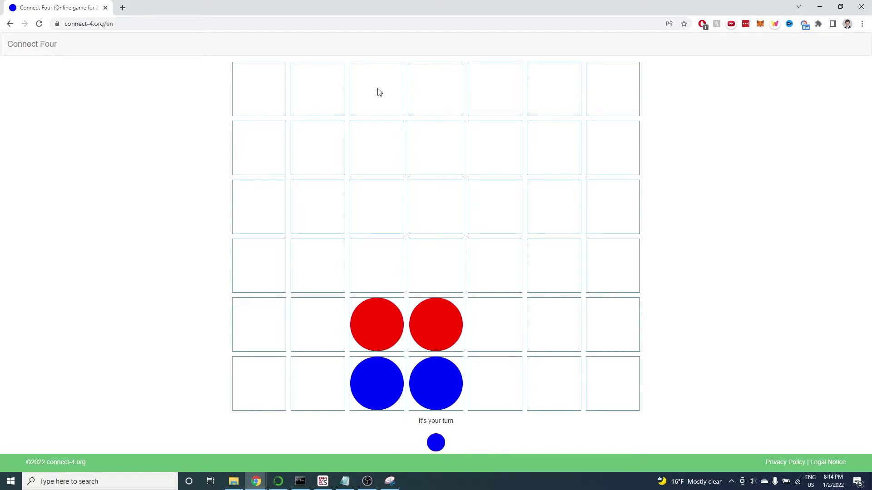
pyautogui.click(497, 91)
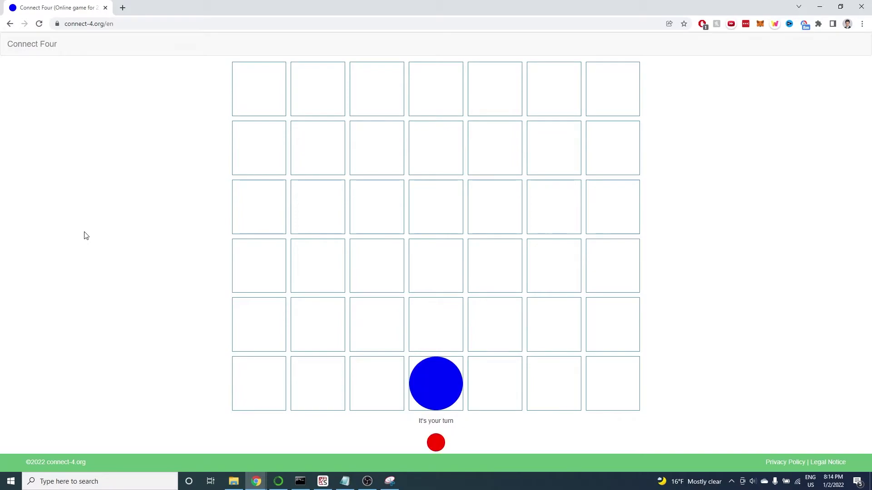
# Drop red discs into columns 4, 2, 6, 7, 3 and 5, stacking columns 2 and 4
pyautogui.click(438, 91)
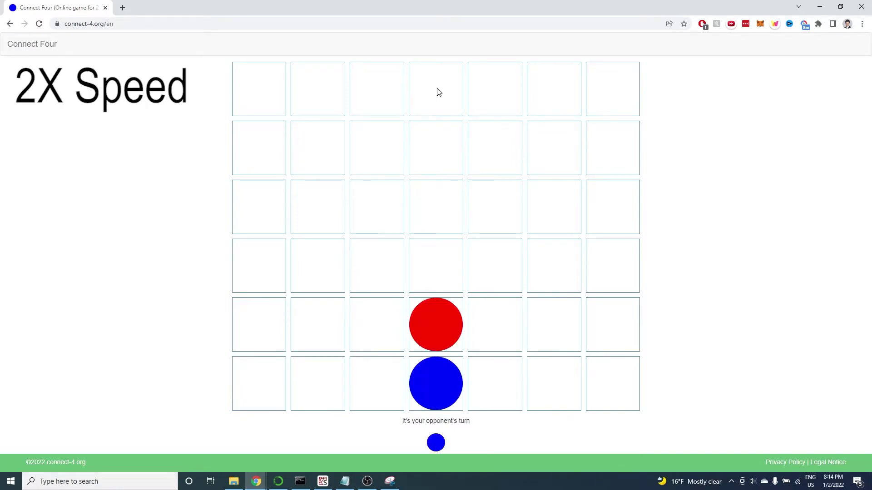
pyautogui.click(319, 92)
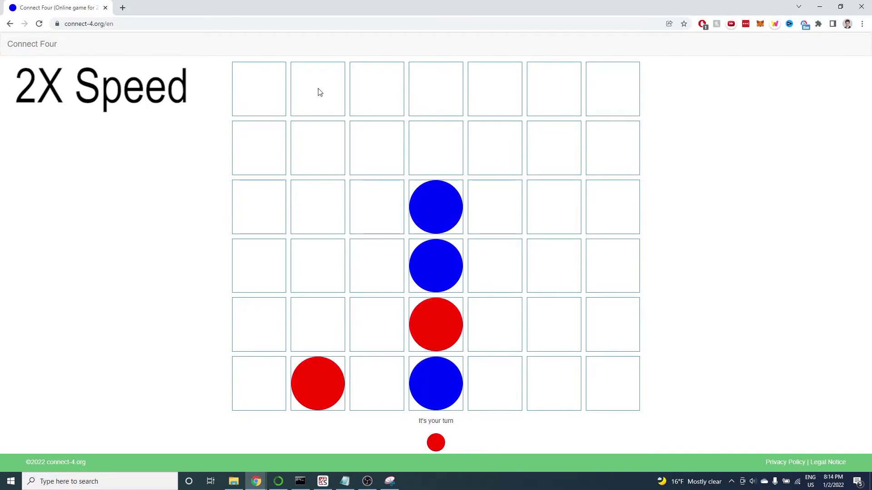
pyautogui.click(319, 92)
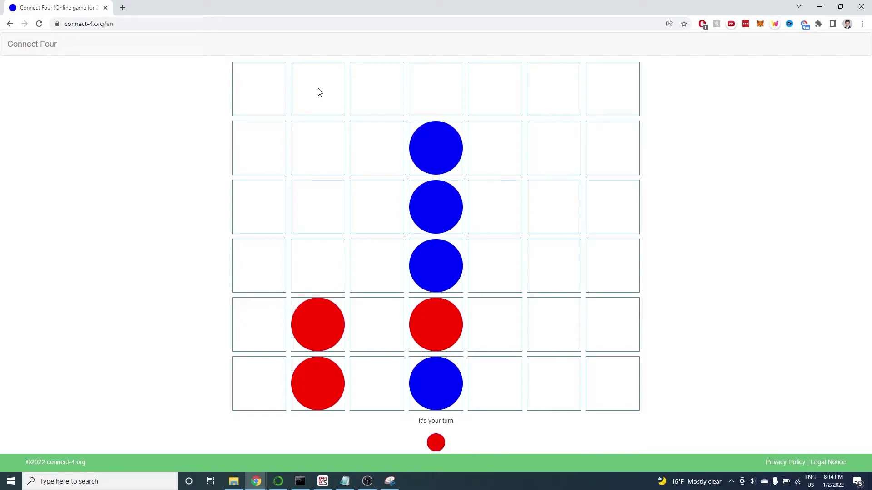
pyautogui.click(436, 89)
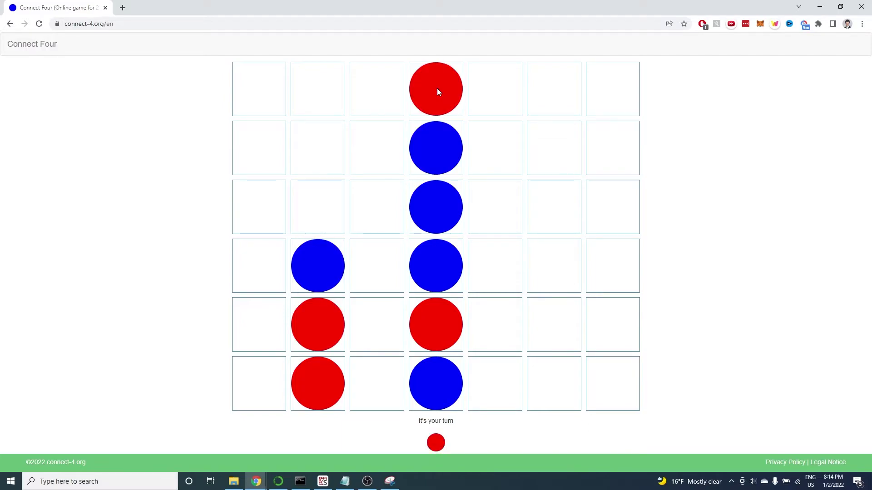
pyautogui.click(318, 91)
pyautogui.click(555, 92)
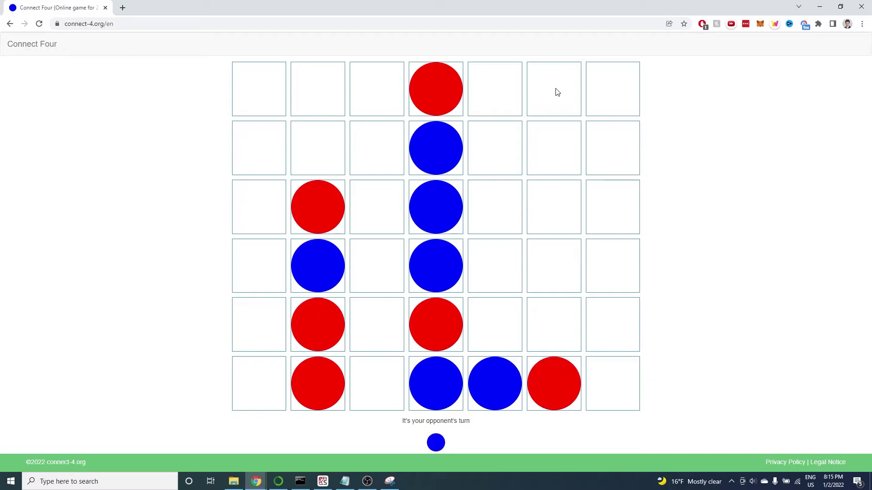
pyautogui.click(616, 92)
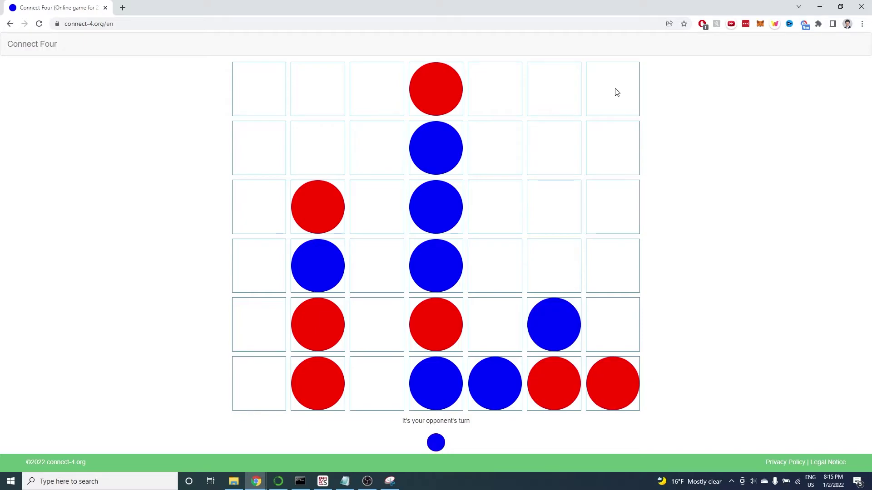
pyautogui.click(555, 92)
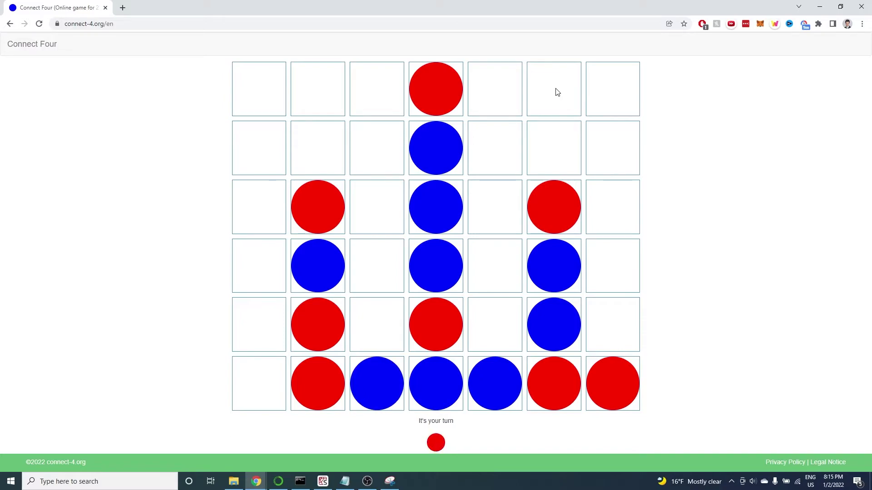
pyautogui.click(379, 92)
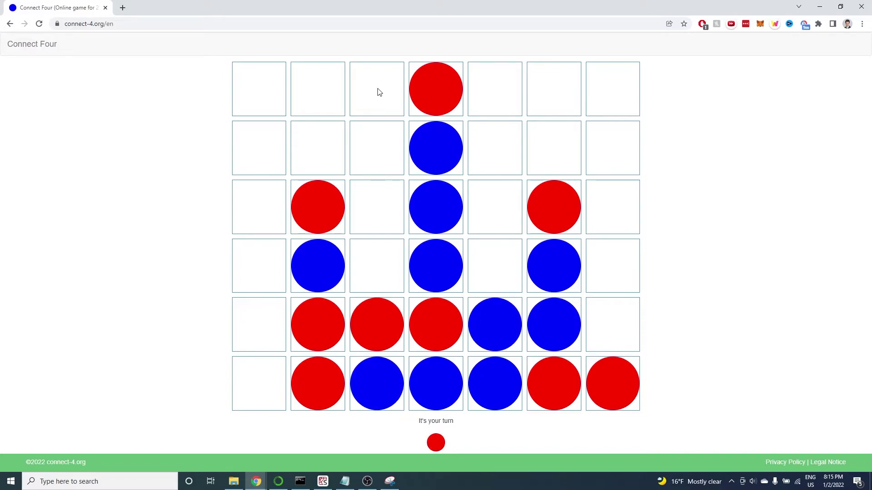
pyautogui.click(497, 92)
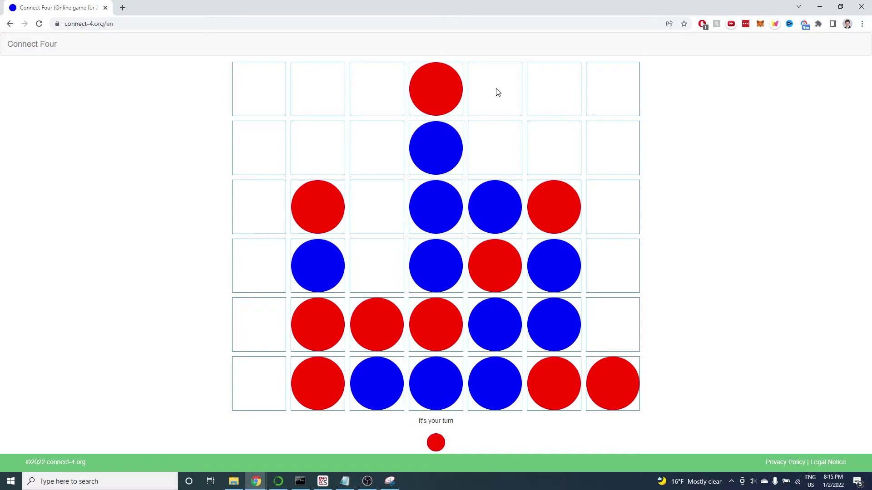
# Fill columns 7, 2, 6, 3 and 5 with red, then win with a disc in column 1
pyautogui.click(615, 92)
pyautogui.click(318, 93)
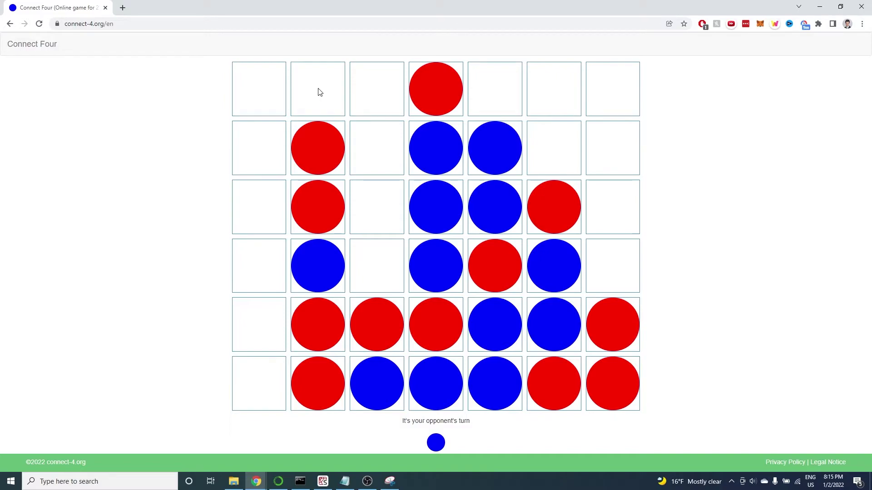
pyautogui.click(555, 92)
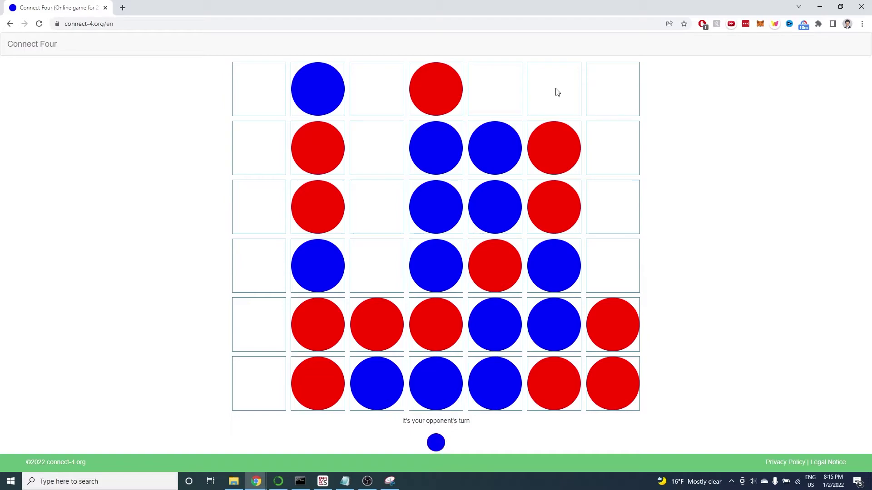
pyautogui.click(379, 93)
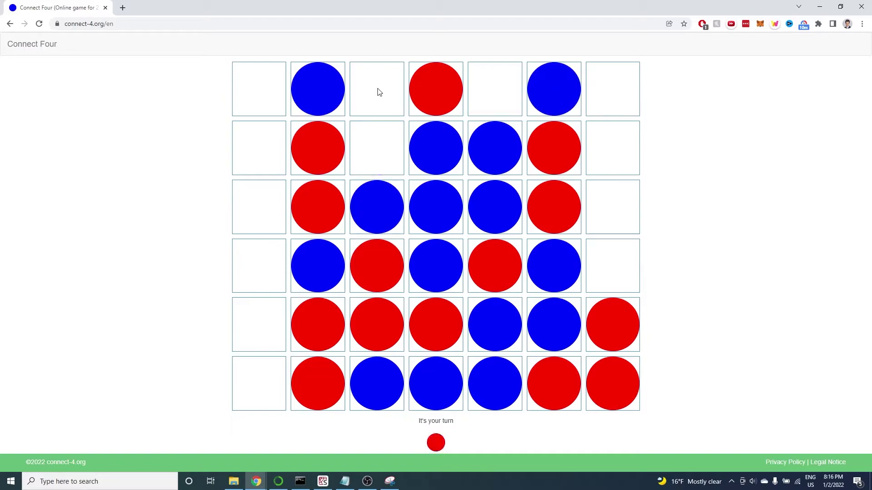
pyautogui.click(496, 92)
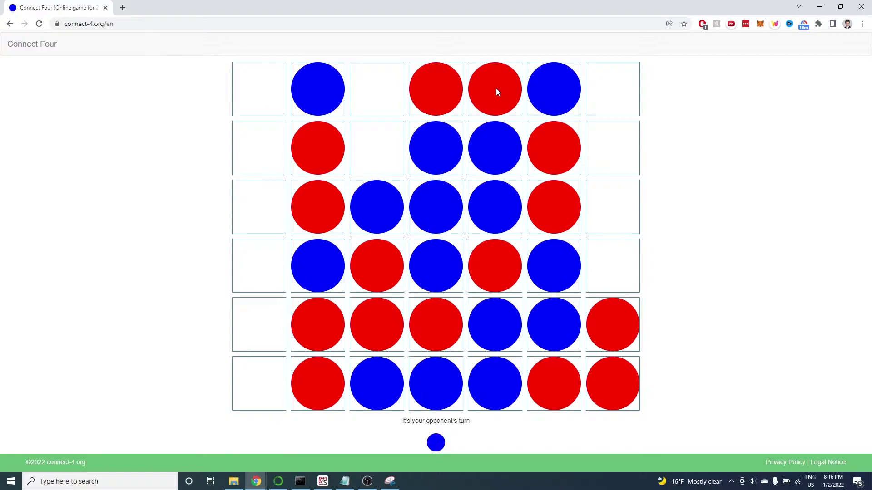
pyautogui.click(615, 92)
pyautogui.click(615, 92)
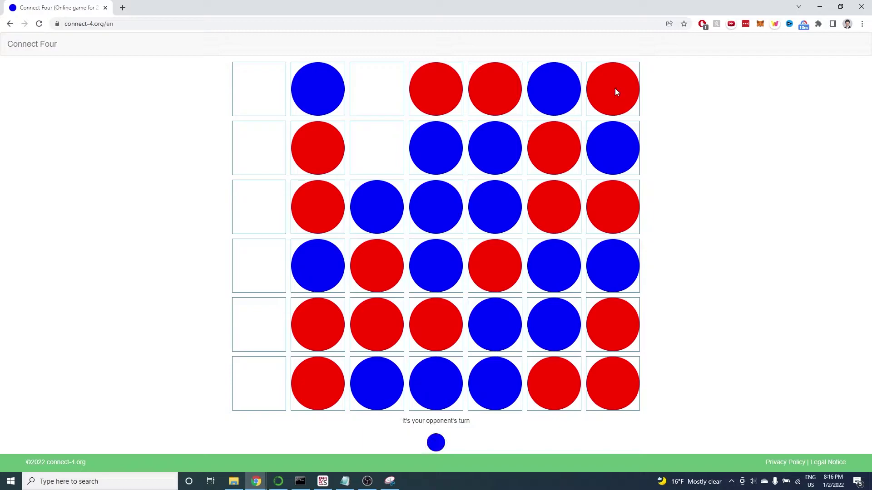
pyautogui.click(379, 92)
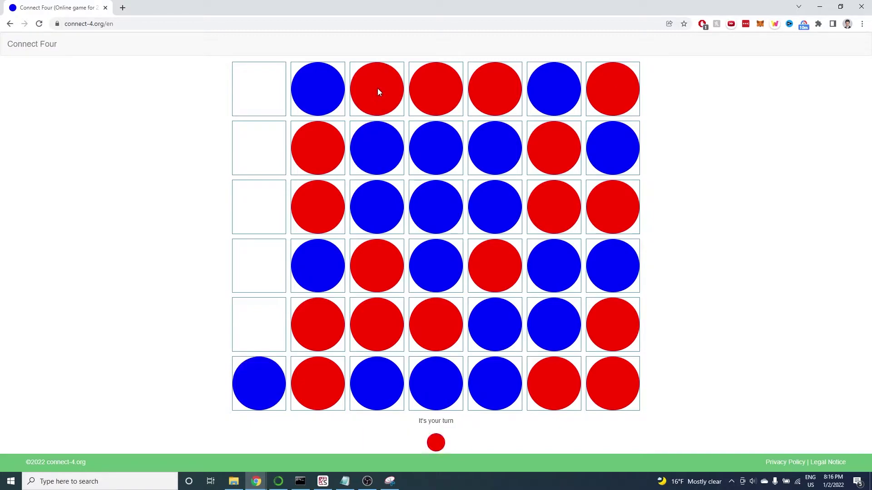
pyautogui.click(260, 91)
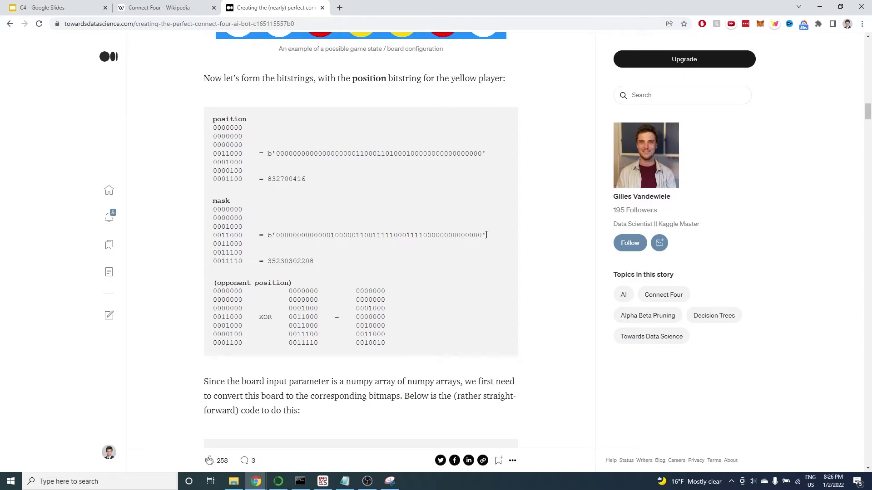
pyautogui.moveTo(268, 261); pyautogui.dragTo(334, 259)
pyautogui.click(335, 260)
pyautogui.moveTo(267, 153); pyautogui.dragTo(497, 155)
pyautogui.click(295, 177)
pyautogui.moveTo(268, 179); pyautogui.dragTo(340, 182)
pyautogui.click(340, 181)
pyautogui.tripleClick(360, 312)
pyautogui.click(366, 308)
pyautogui.doubleClick(276, 179)
pyautogui.doubleClick(290, 262)
pyautogui.scroll(-2, 289, 262)
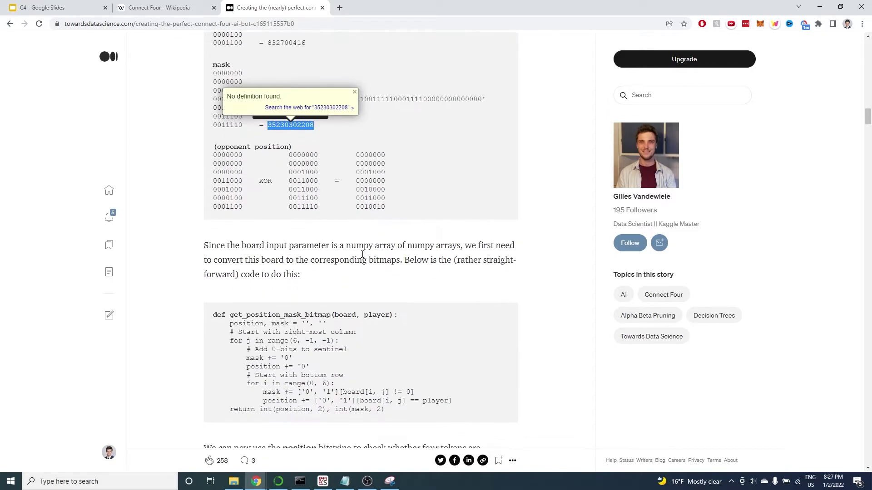
pyautogui.scroll(-4, 366, 257)
pyautogui.scroll(-2, 366, 257)
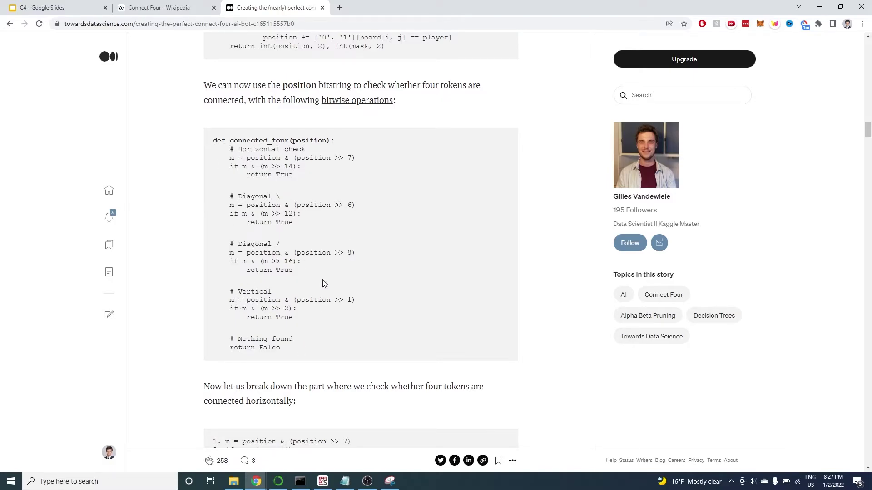
pyautogui.scroll(-2, 322, 280)
pyautogui.scroll(-3, 323, 284)
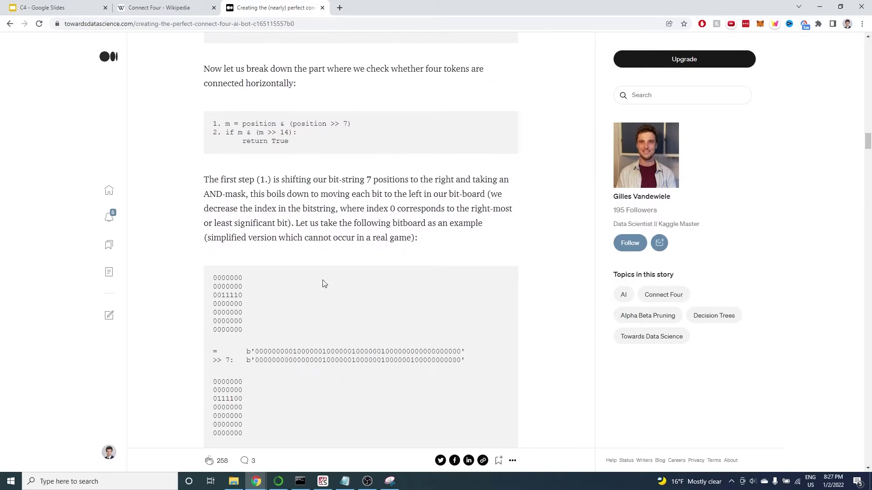
pyautogui.scroll(-4, 324, 284)
pyautogui.scroll(5, 344, 276)
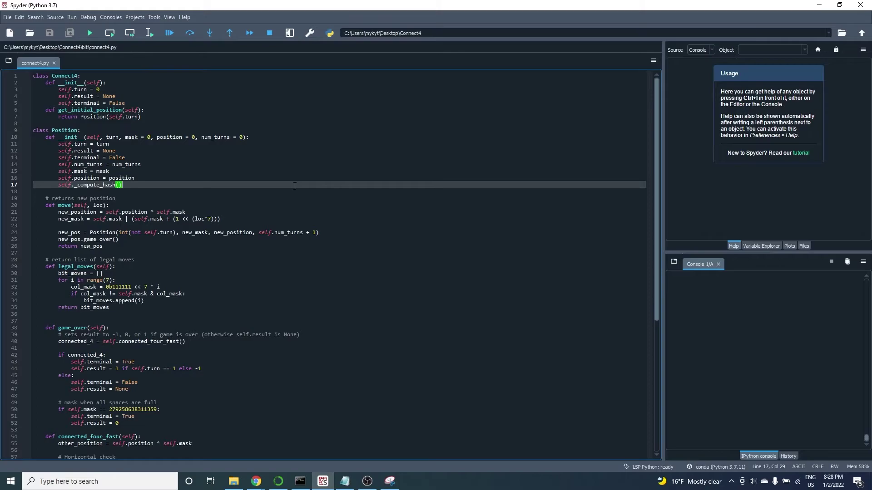
# Enlarge the connect4.py code font in the Spyder editor with Ctrl++
pyautogui.hotkey('ctrl', '+')
pyautogui.hotkey('ctrl', '+')
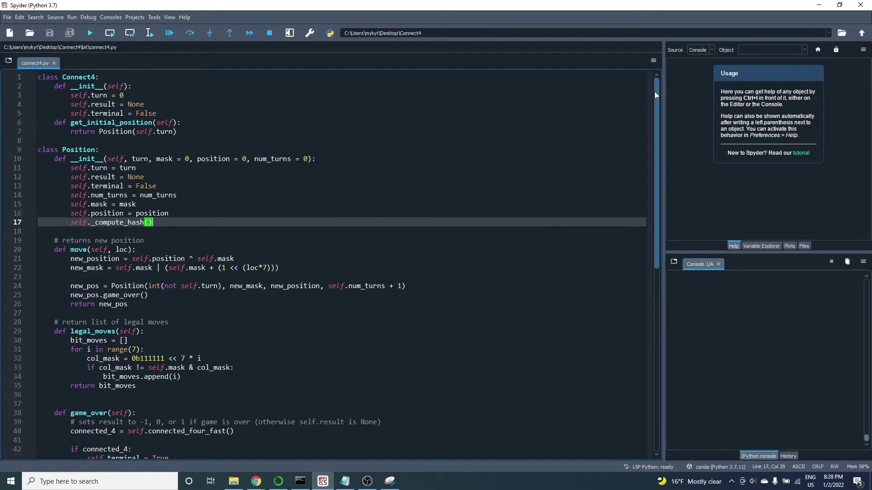
pyautogui.moveTo(655, 92); pyautogui.dragTo(651, 306)
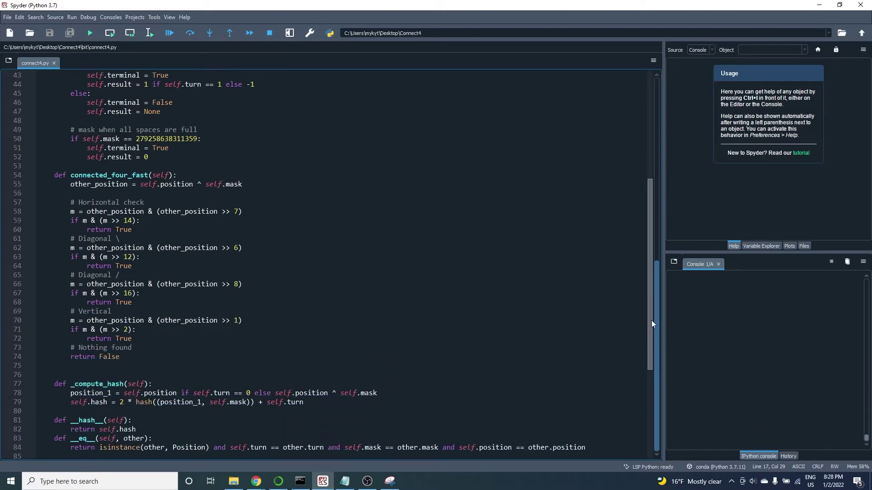
pyautogui.moveTo(653, 313); pyautogui.dragTo(639, 100)
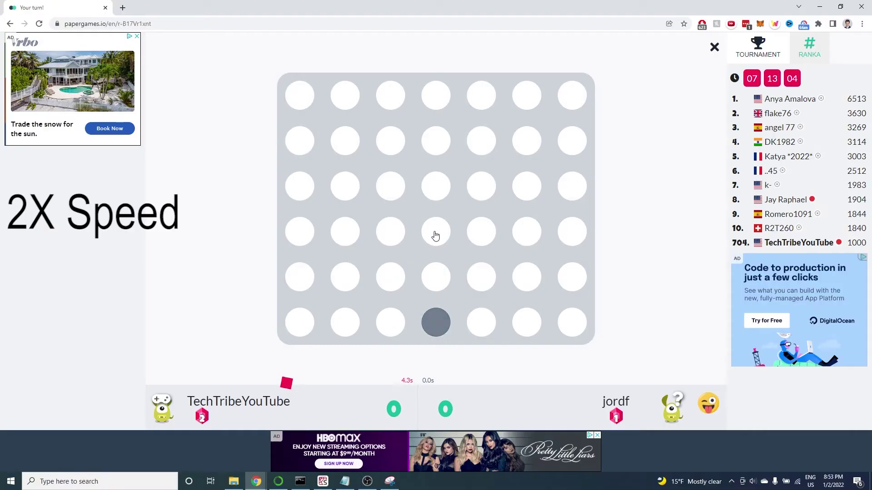
# Play green in columns 4, 6, 3, 4, 6, 2, 3, 3, 5, 5 to connect four
pyautogui.click(436, 236)
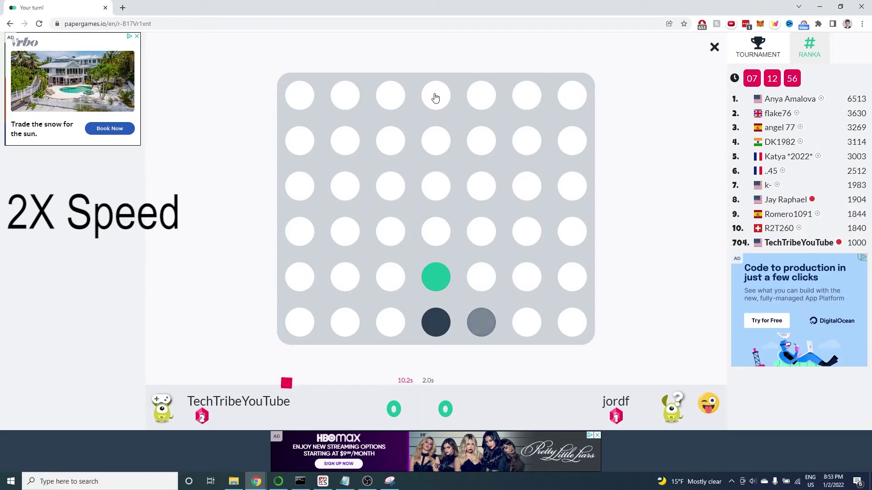
pyautogui.click(528, 98)
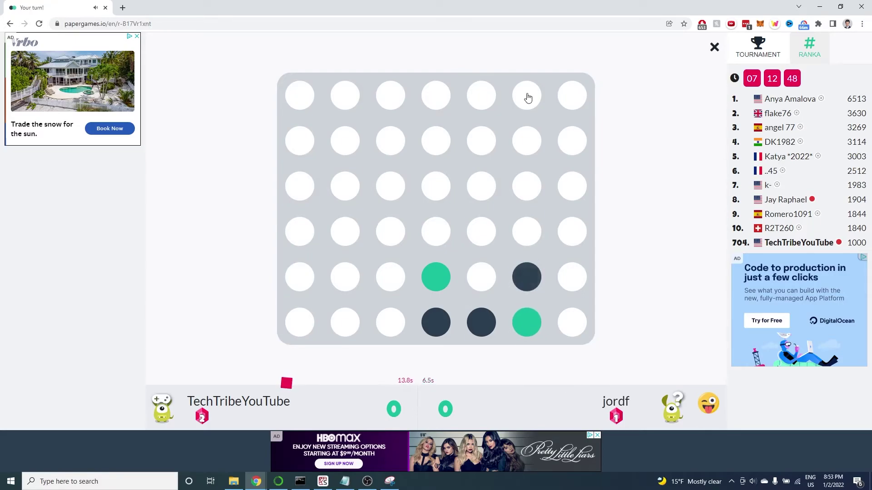
pyautogui.click(389, 98)
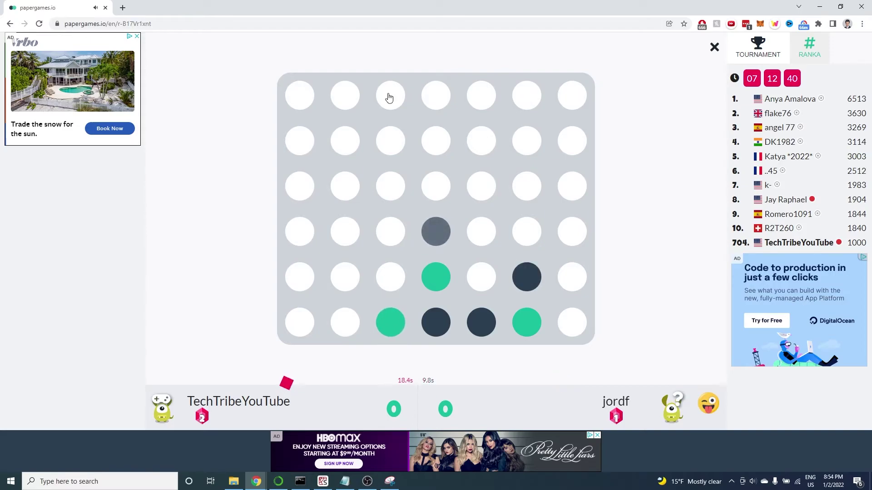
pyautogui.click(435, 99)
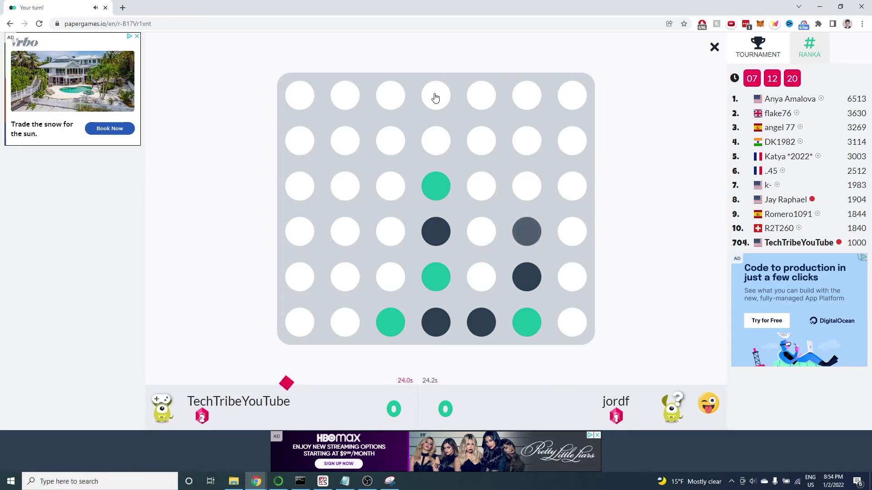
pyautogui.click(527, 98)
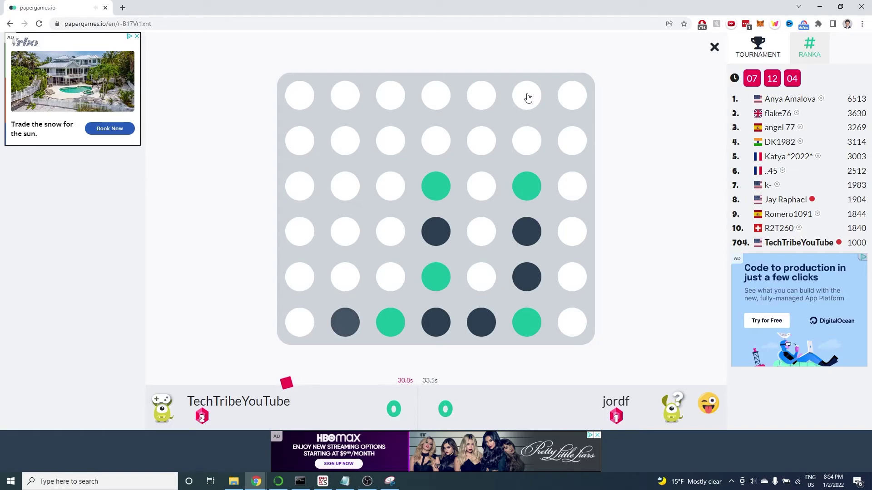
pyautogui.click(342, 98)
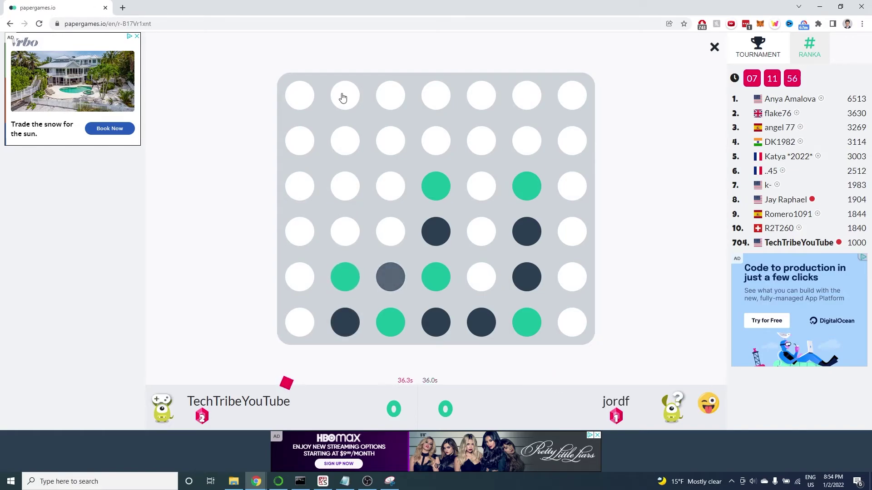
pyautogui.click(389, 98)
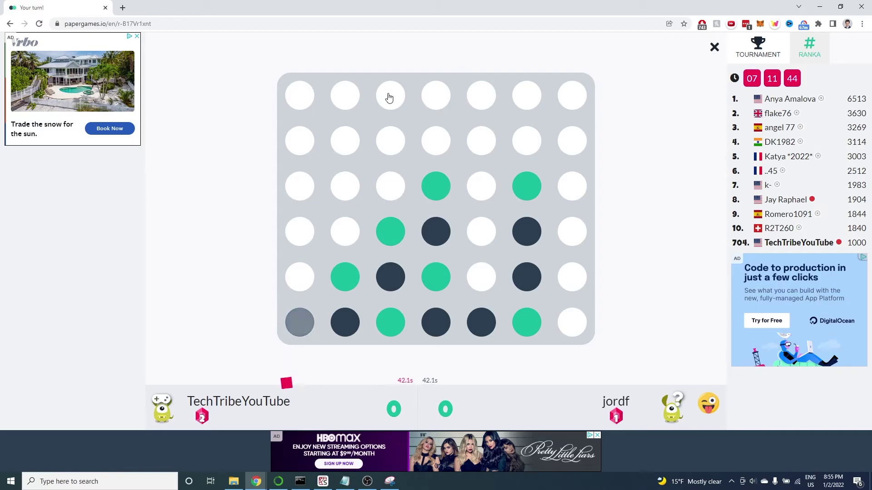
pyautogui.click(389, 99)
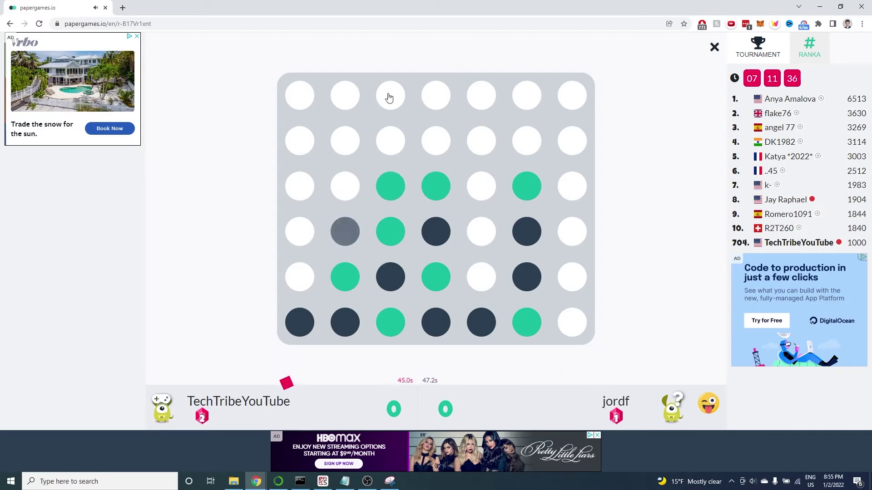
pyautogui.click(480, 98)
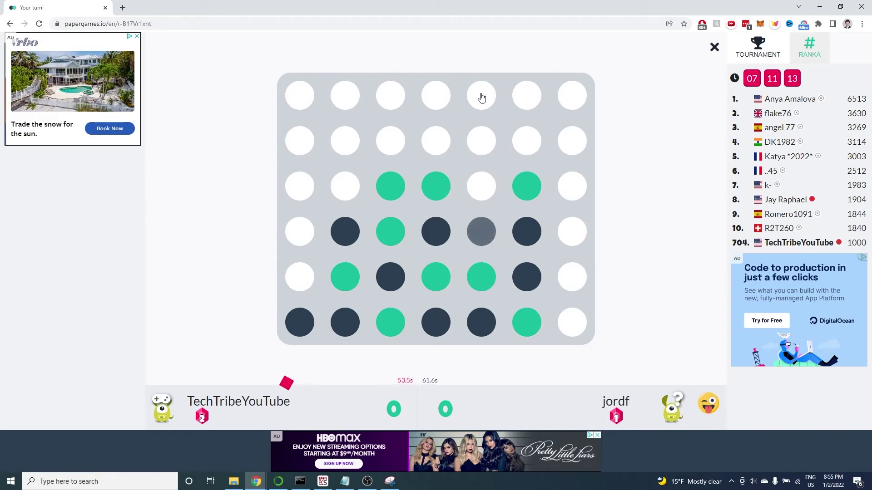
pyautogui.click(481, 98)
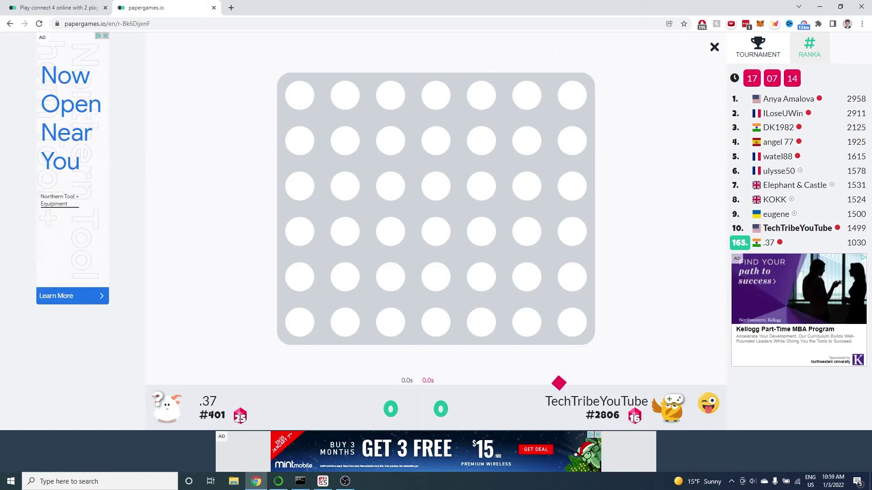
# Win a new game by diagonal via columns 4, 2, 4, 2, 1, 1, 3, 3, then view the profile
pyautogui.click(435, 236)
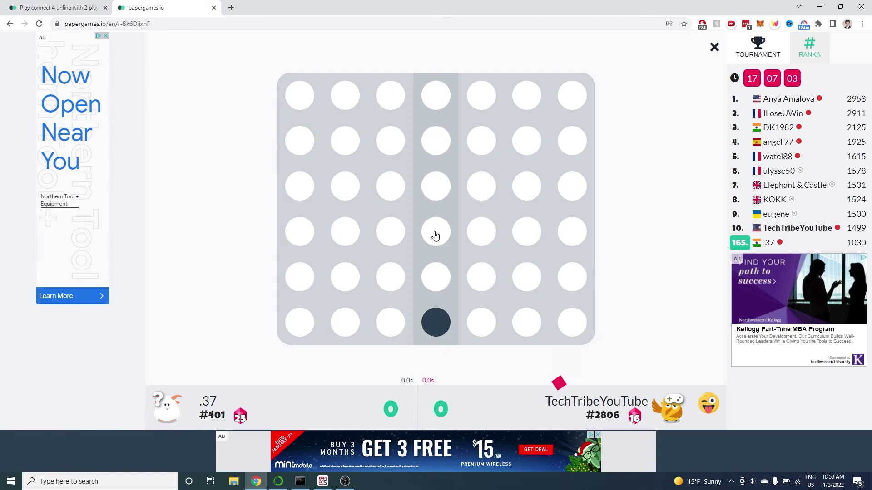
pyautogui.click(436, 95)
pyautogui.click(343, 98)
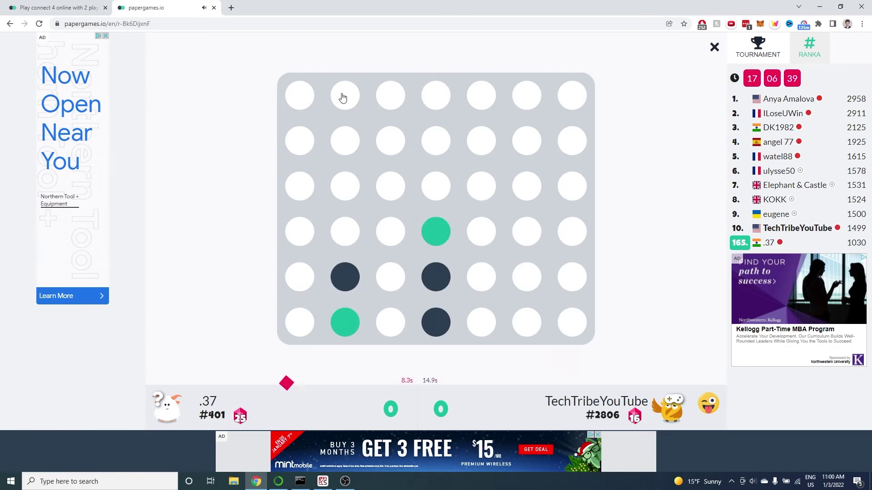
pyautogui.click(436, 95)
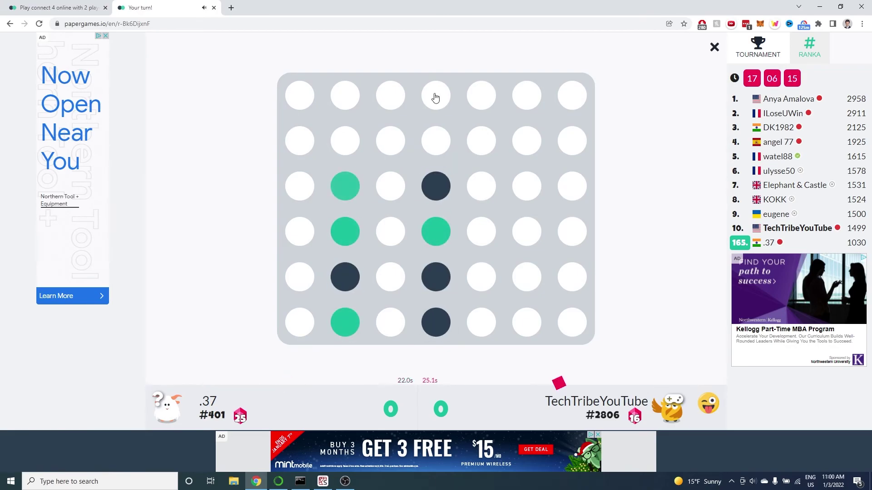
pyautogui.click(343, 98)
pyautogui.click(298, 97)
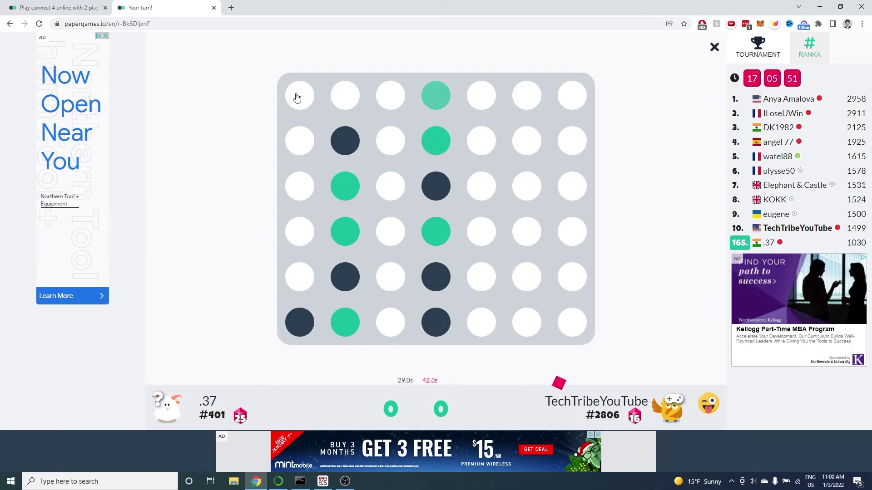
pyautogui.click(297, 98)
pyautogui.click(389, 98)
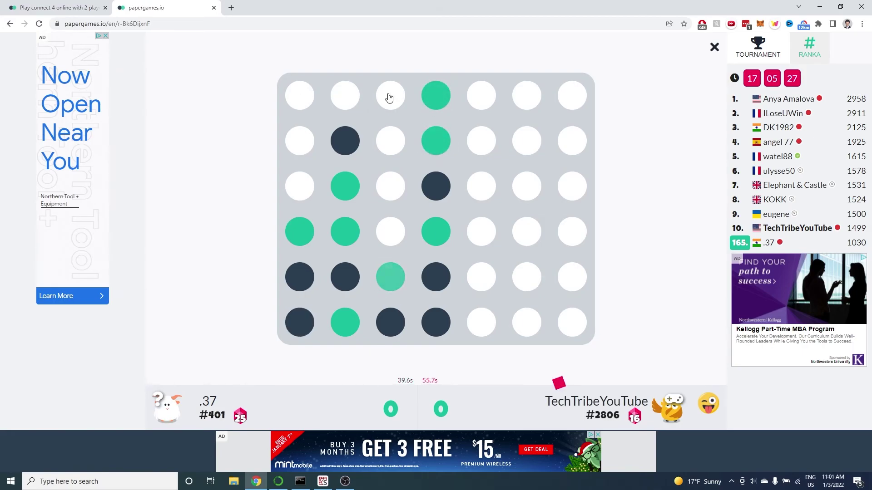
pyautogui.click(389, 98)
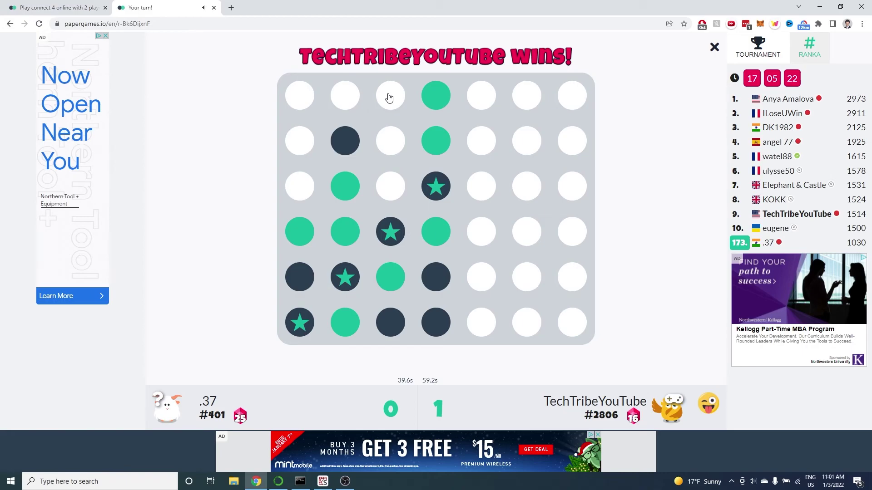
pyautogui.click(765, 217)
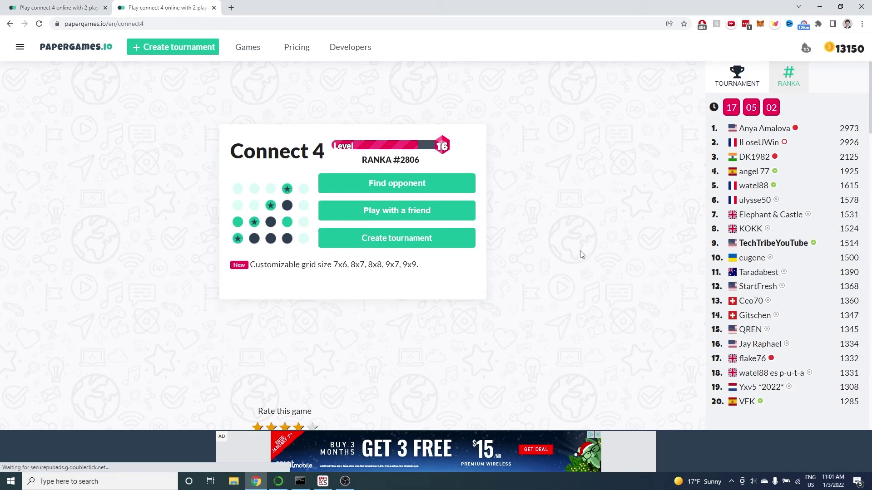
pyautogui.scroll(-3, 581, 254)
pyautogui.scroll(-2, 581, 253)
pyautogui.scroll(-5, 581, 253)
pyautogui.scroll(-2, 580, 253)
pyautogui.scroll(2, 581, 253)
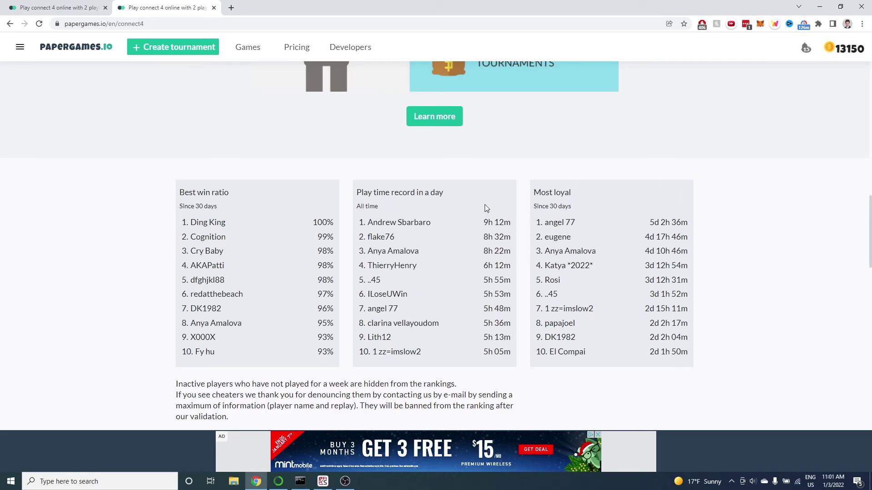
pyautogui.scroll(2, 485, 208)
pyautogui.scroll(5, 687, 224)
pyautogui.scroll(4, 687, 225)
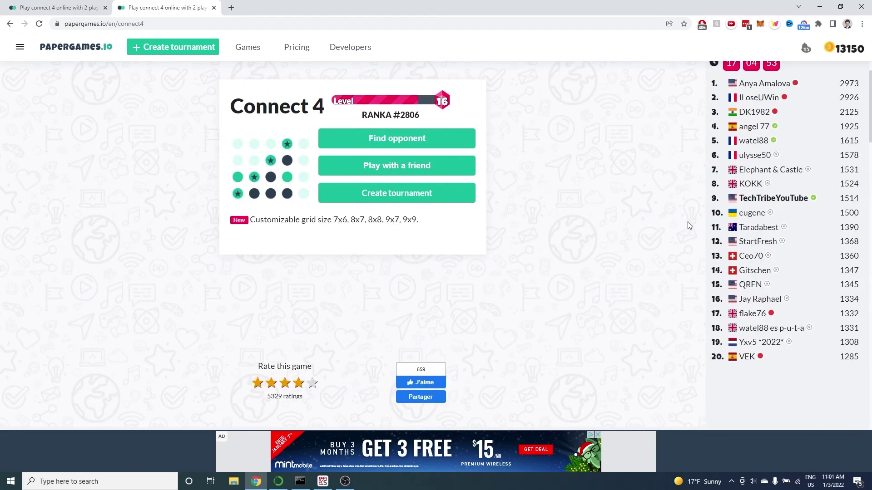
pyautogui.click(764, 128)
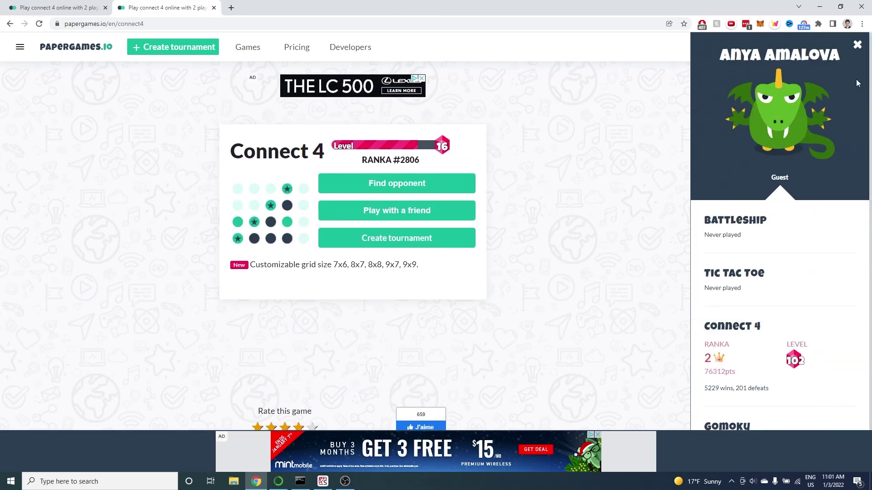
pyautogui.click(857, 44)
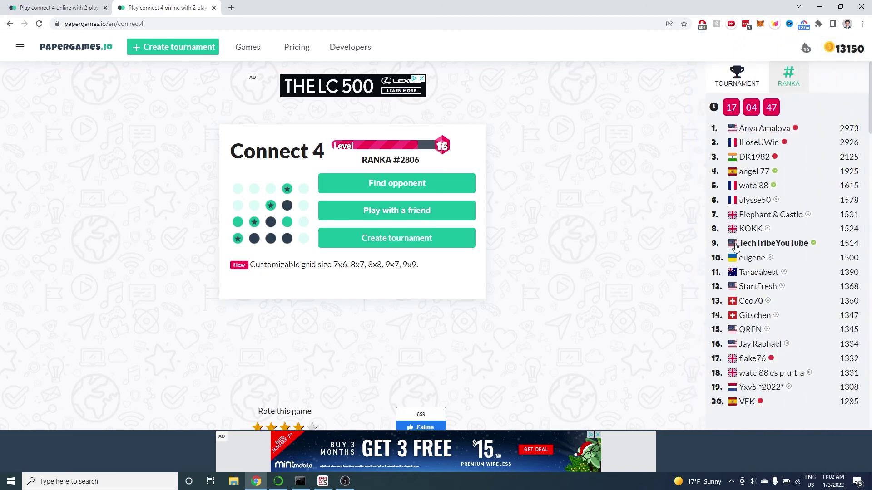